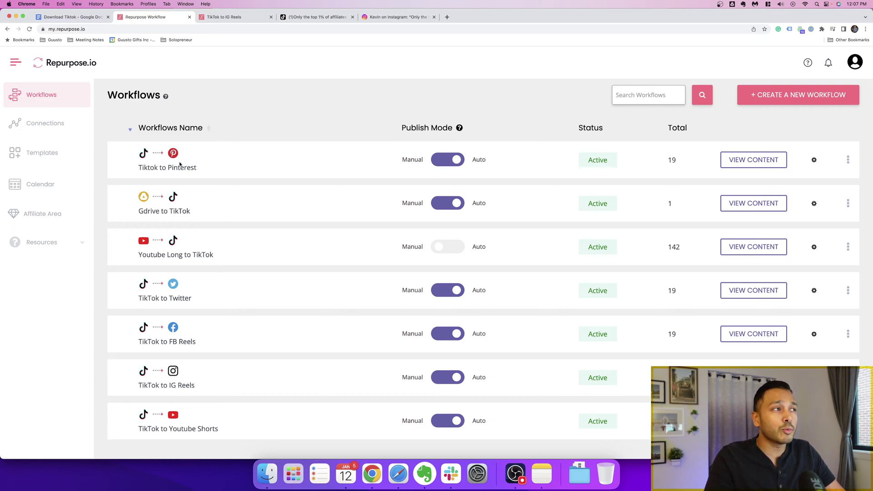
- View the original TikTok post, then the same affiliates video reposted as an Instagram reel
click(316, 17)
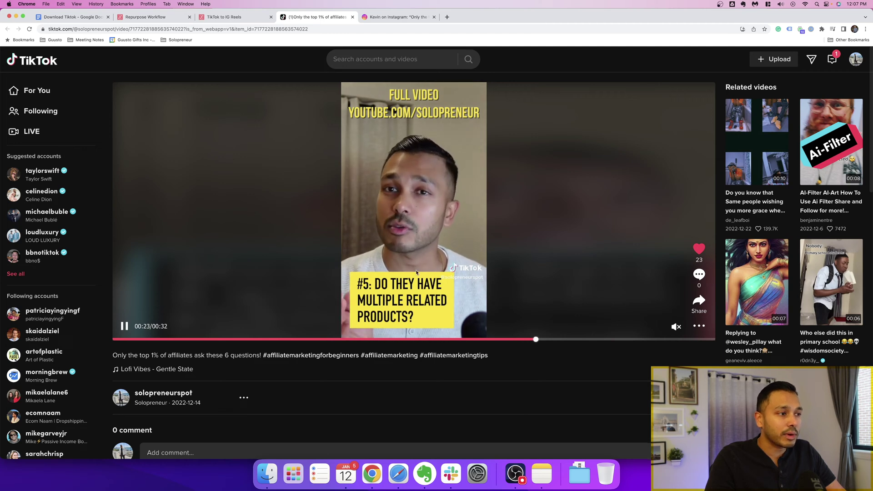
click(380, 18)
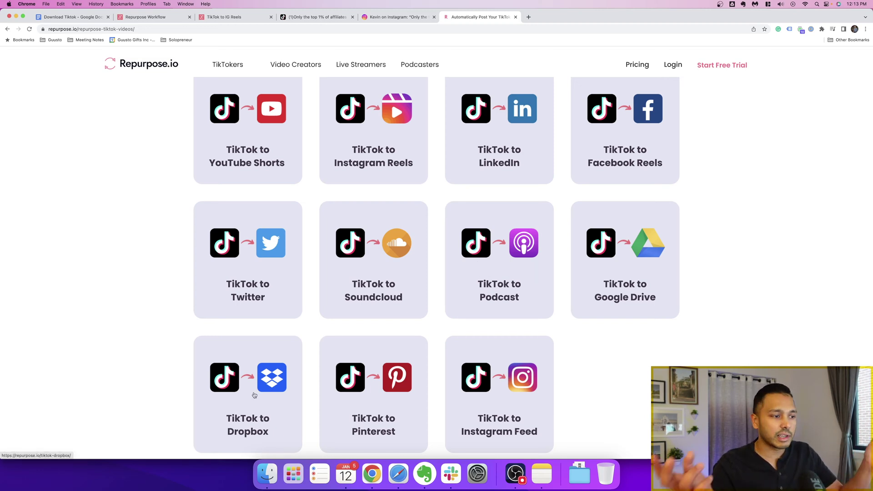
- Return to the Repurpose.io Workflows dashboard tab with Super+2
key(super+2)
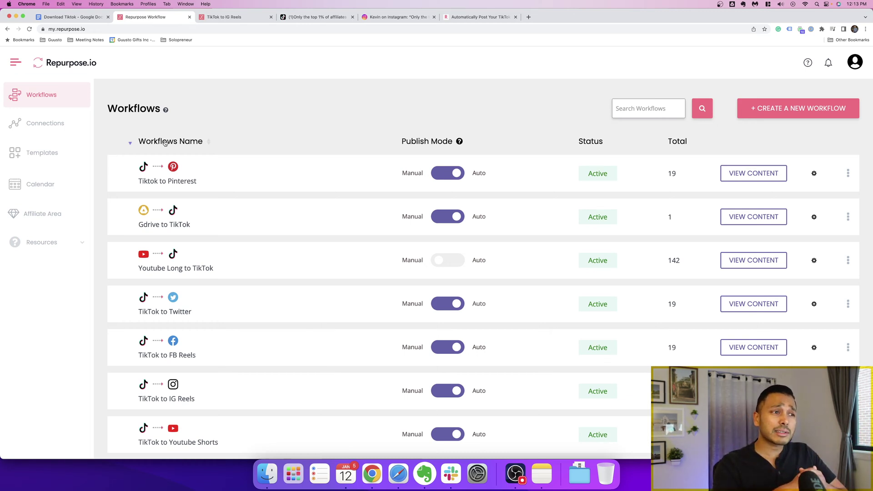
- Scroll the My Connections page and start adding a new connection
scroll(247, 198, down, 1)
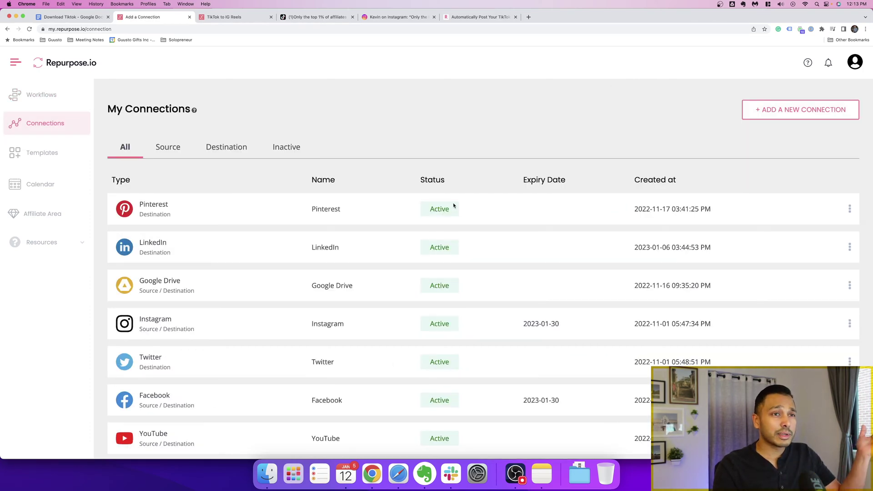
click(778, 115)
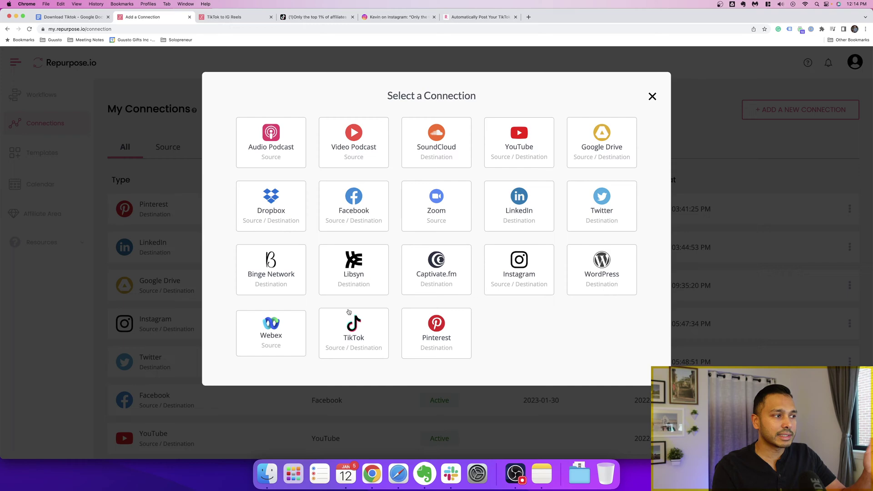
- Start a TikTok connection, then abandon it by closing the authorization popup and both dialogs
click(351, 335)
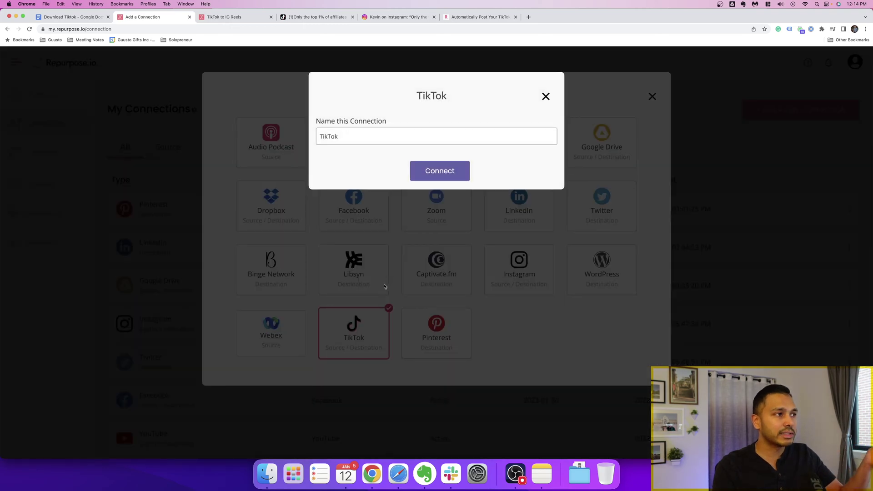
click(435, 169)
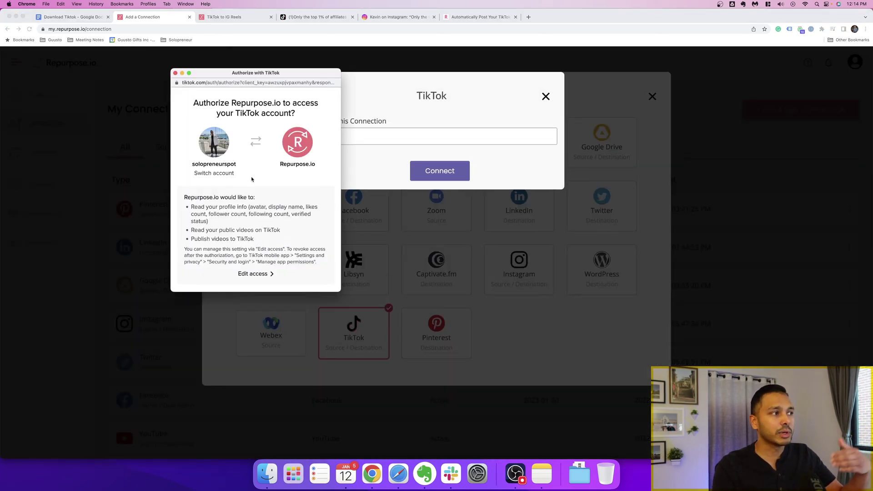
click(175, 73)
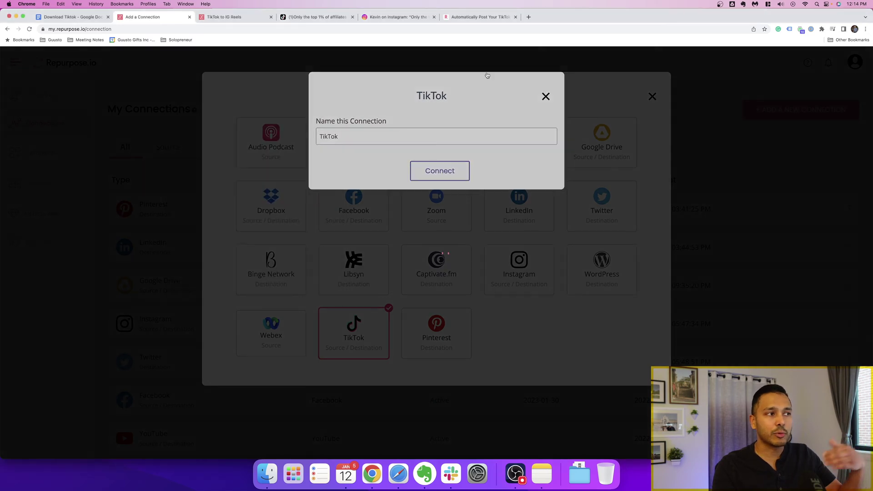
click(545, 96)
click(651, 96)
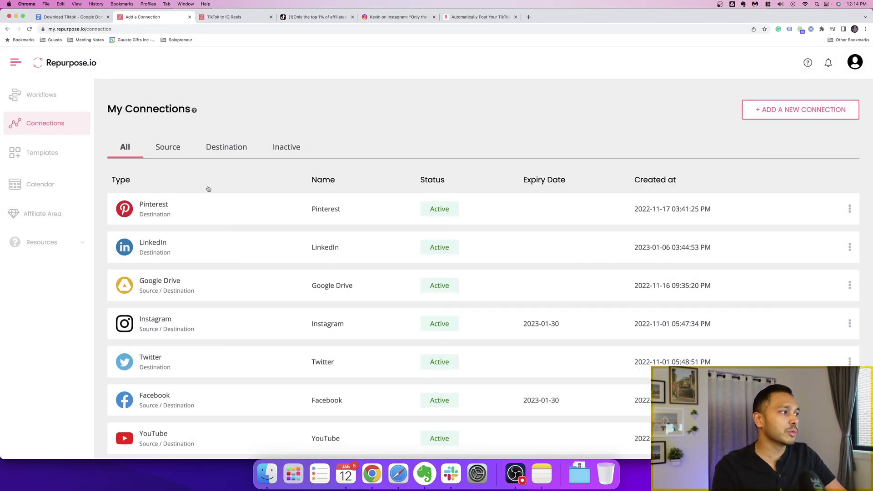
- Scroll down the list of active connected accounts
scroll(218, 200, down, 2)
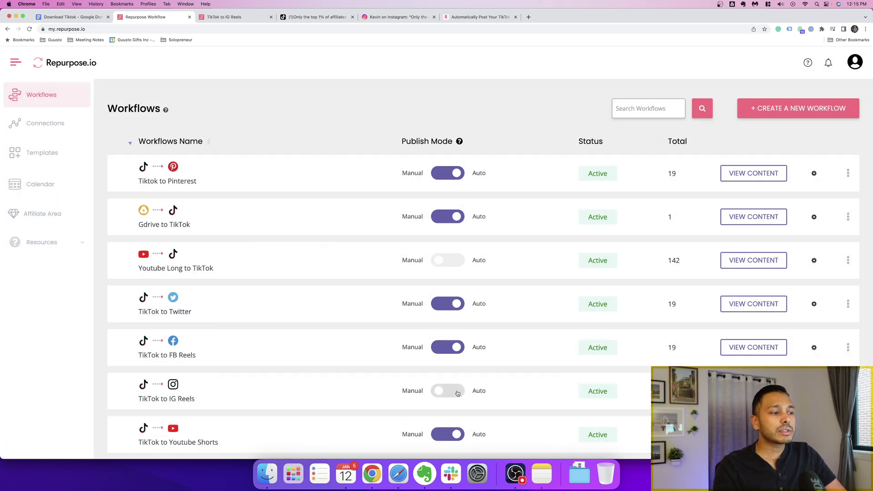
- Switch TikTok to IG Reels to Auto publish from 18 November 2022 and view its published videos
click(457, 392)
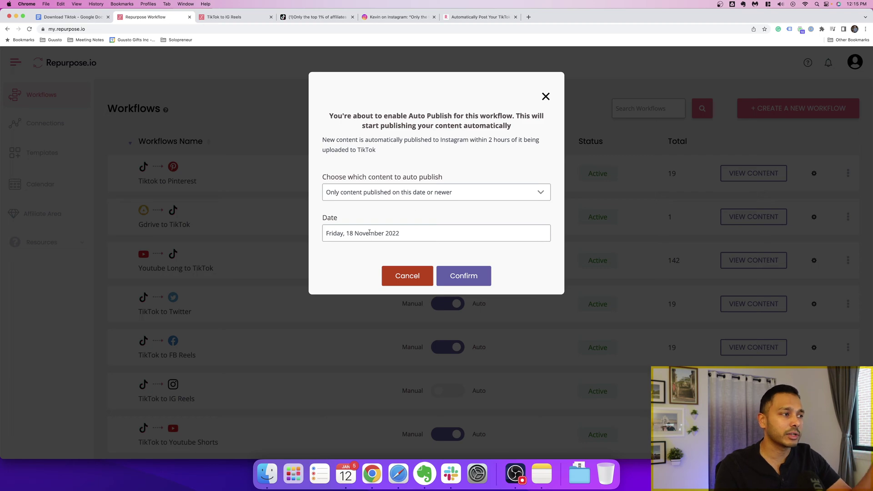
click(467, 276)
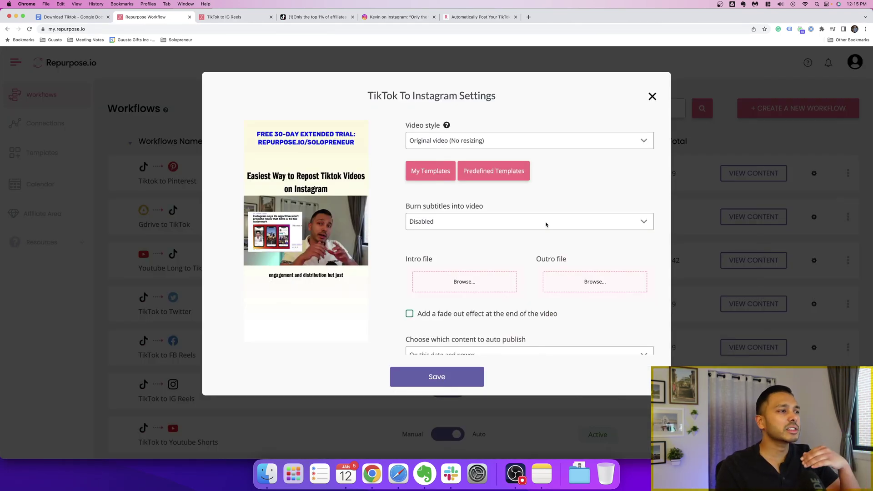
scroll(566, 221, down, 2)
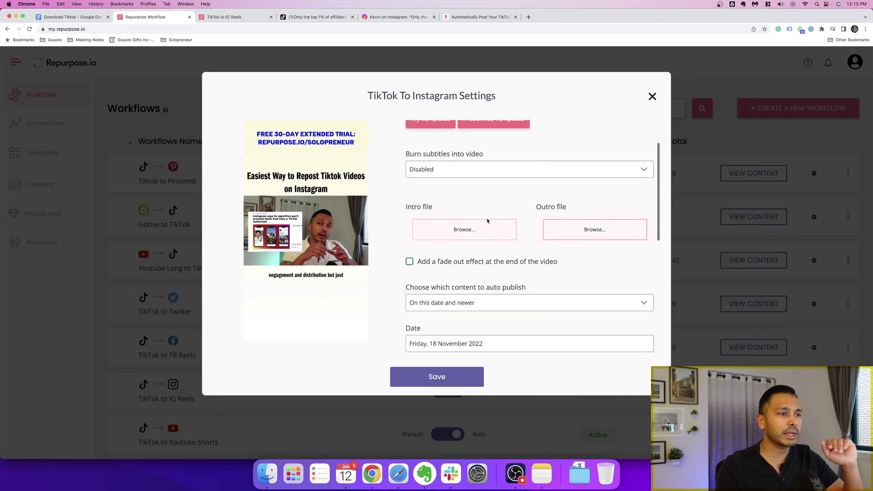
scroll(552, 227, down, 5)
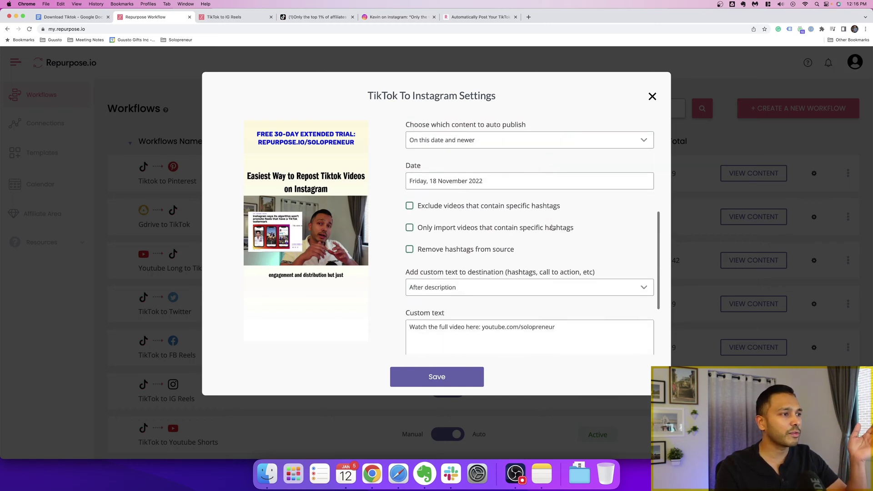
scroll(489, 252, down, 2)
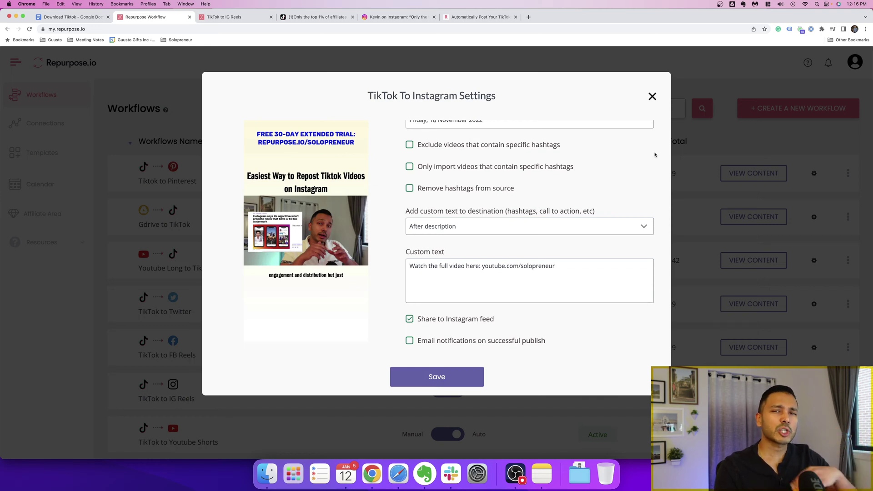
click(651, 97)
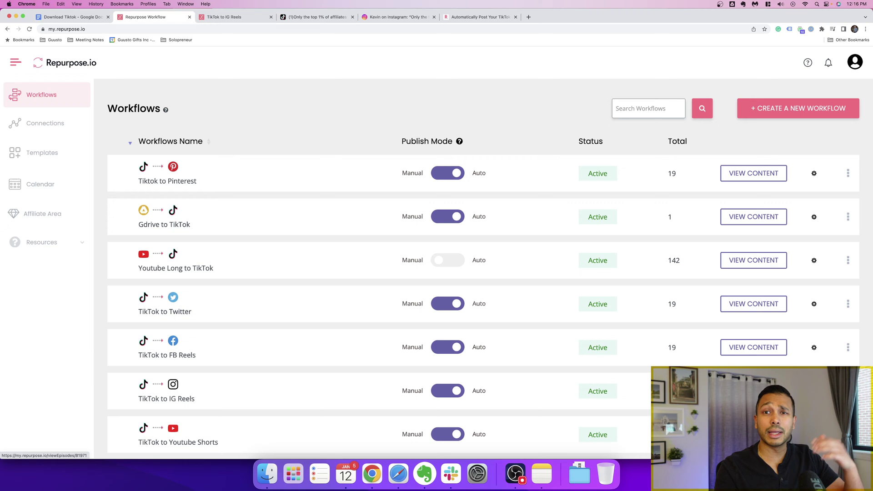
click(753, 390)
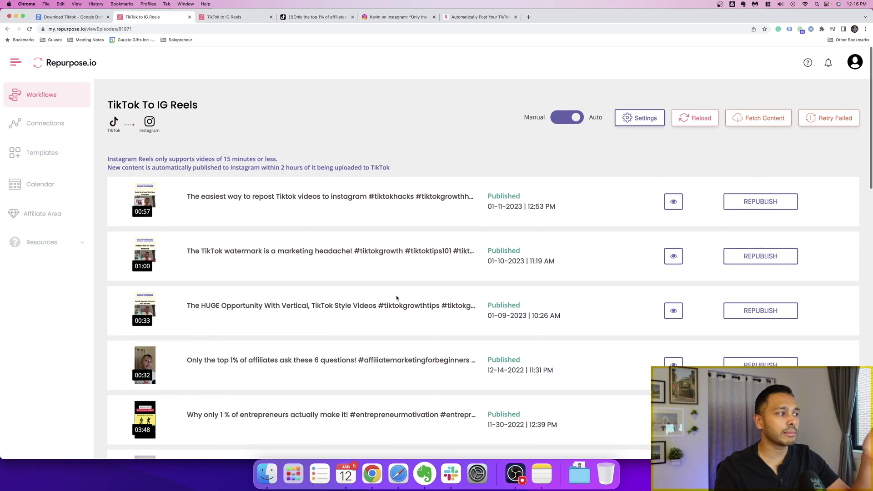
- Watch an episode's original TikTok video, then open its published Instagram reel
scroll(383, 296, down, 5)
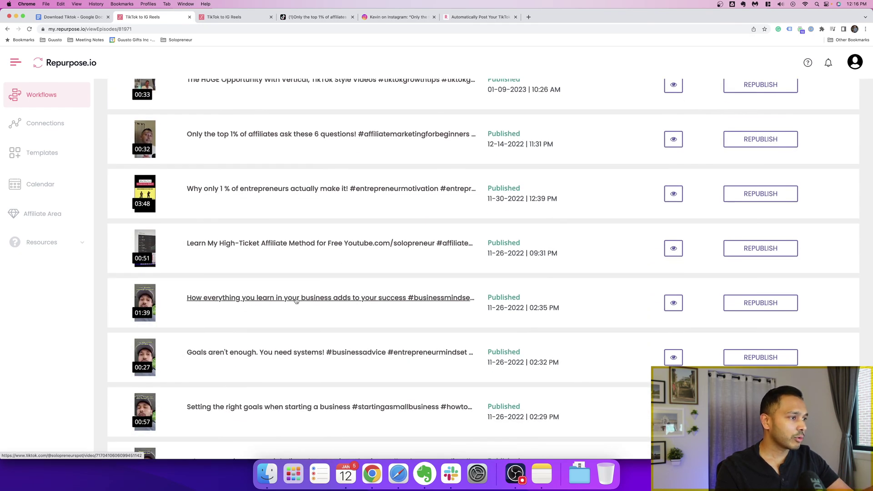
click(325, 298)
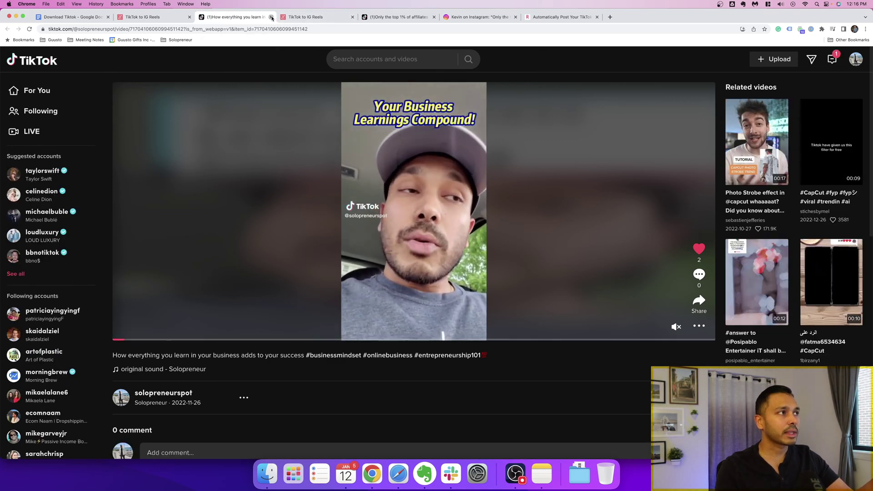
key(super+w)
click(673, 304)
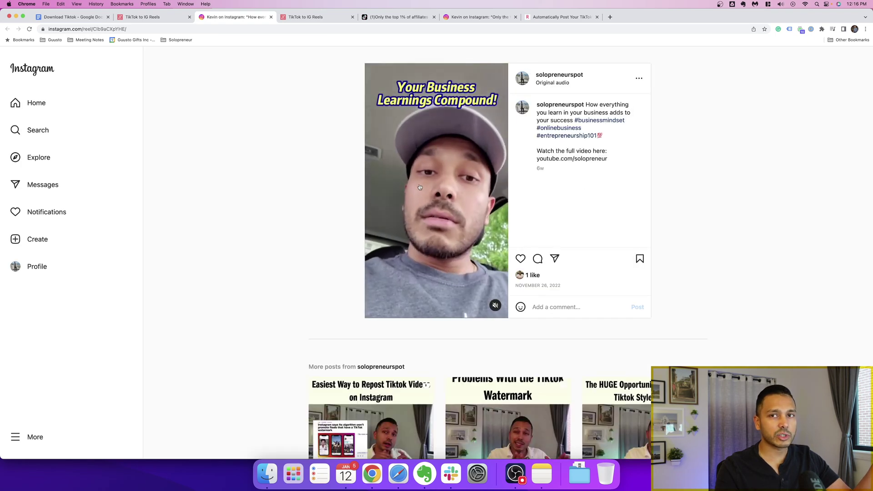
- Check the published episodes of the TikTok to FB Reels and TikTok to Twitter workflows
key(super+w)
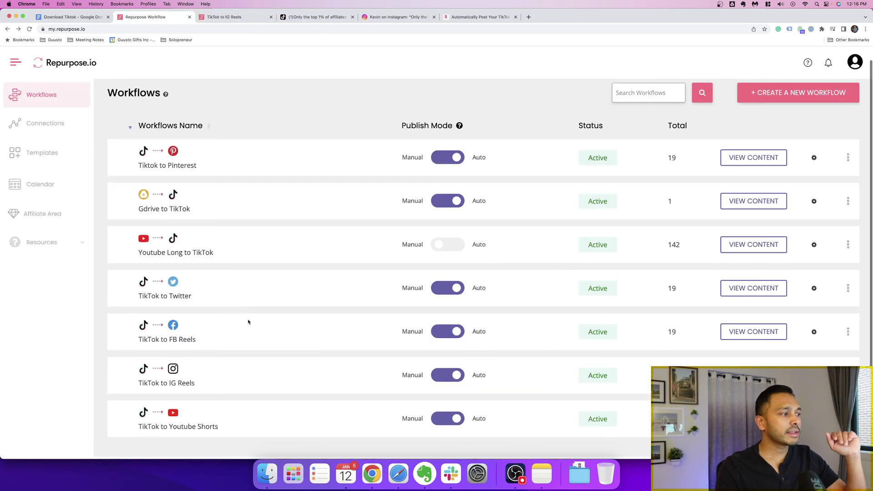
click(754, 334)
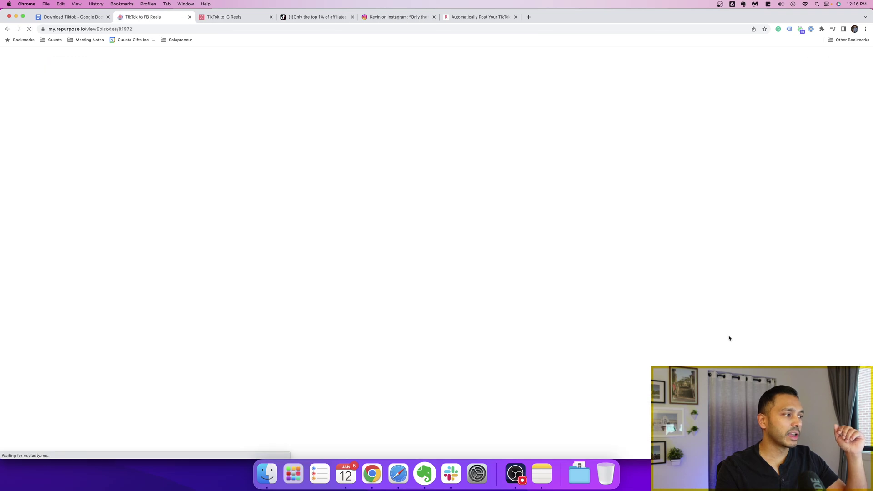
scroll(268, 227, down, 10)
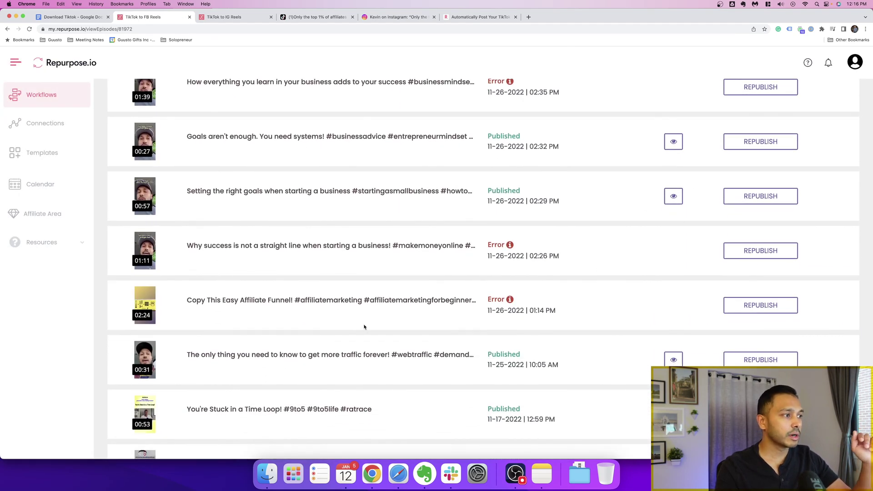
key(super+bracketleft)
click(768, 288)
scroll(552, 303, down, 5)
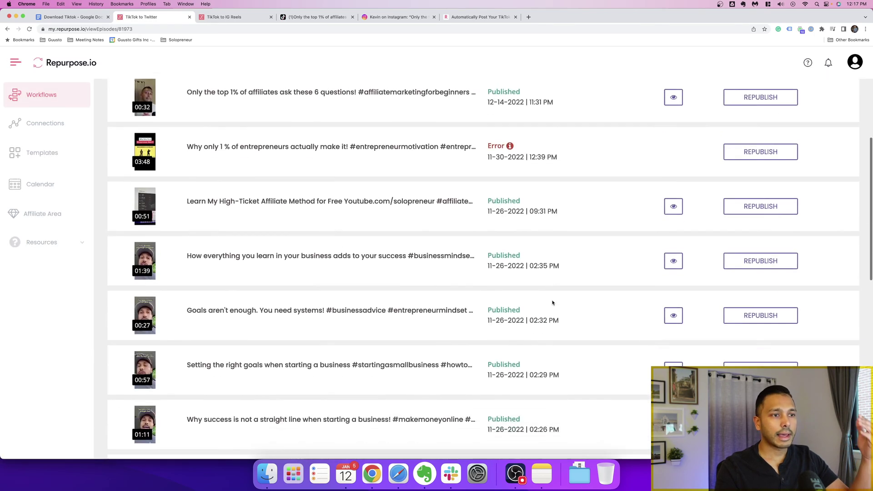
scroll(552, 303, down, 1)
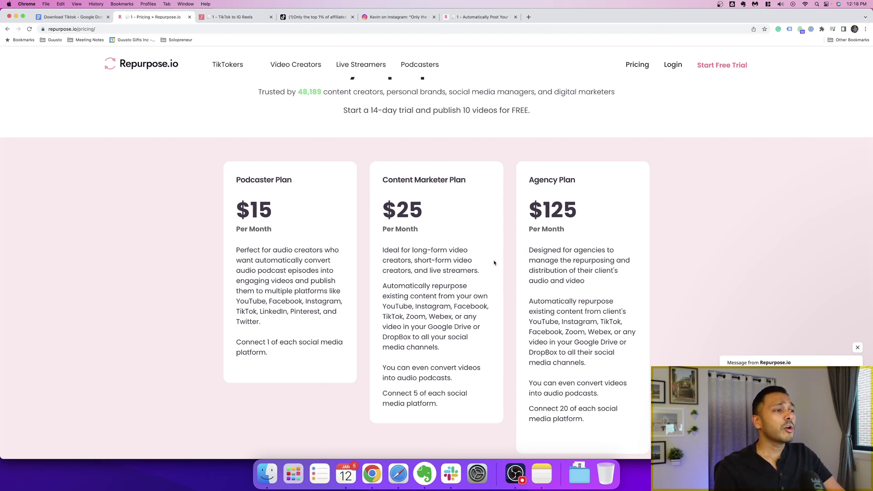
drag(445, 210, 379, 209)
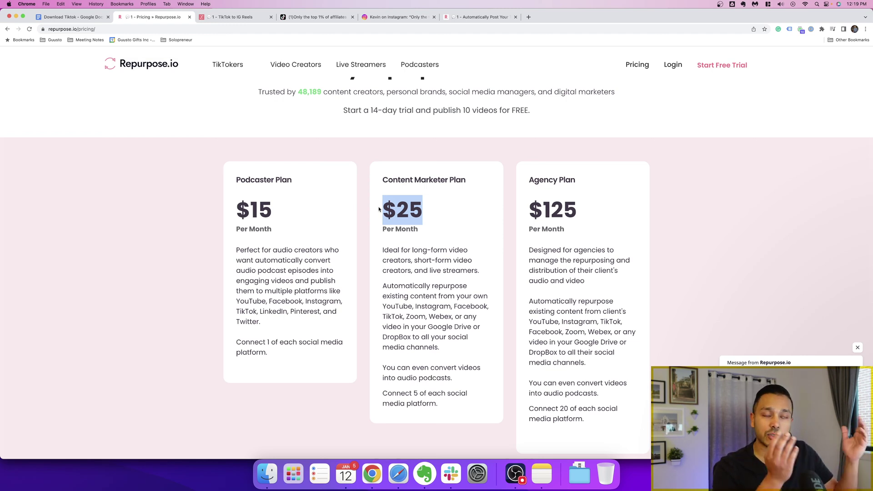
scroll(379, 209, up, 2)
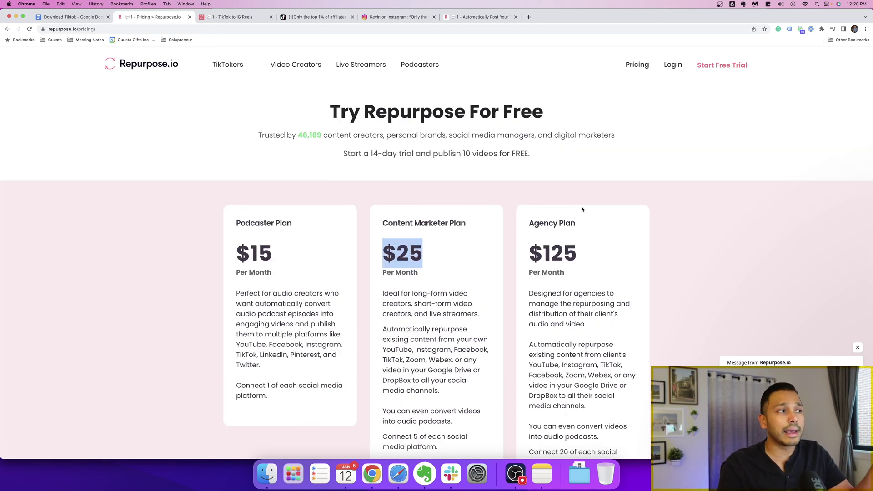
click(344, 151)
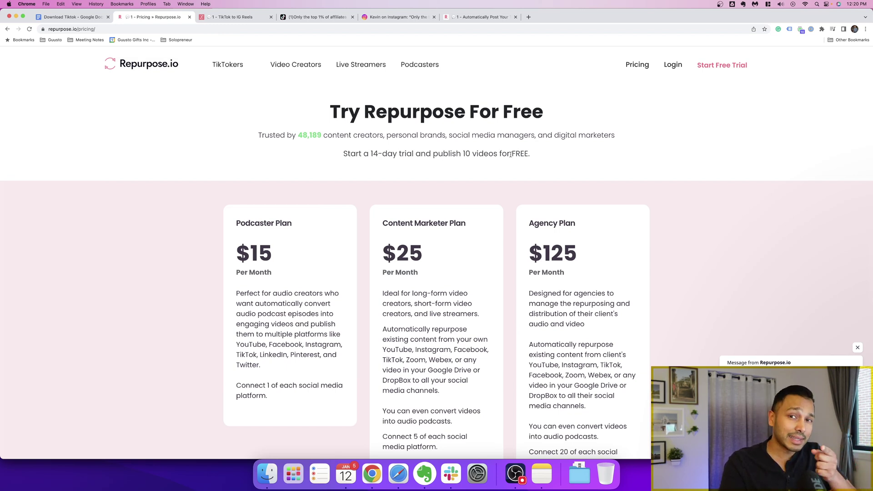
- Open the extended free trial page in a new tab and start the free trial sign-up
click(527, 20)
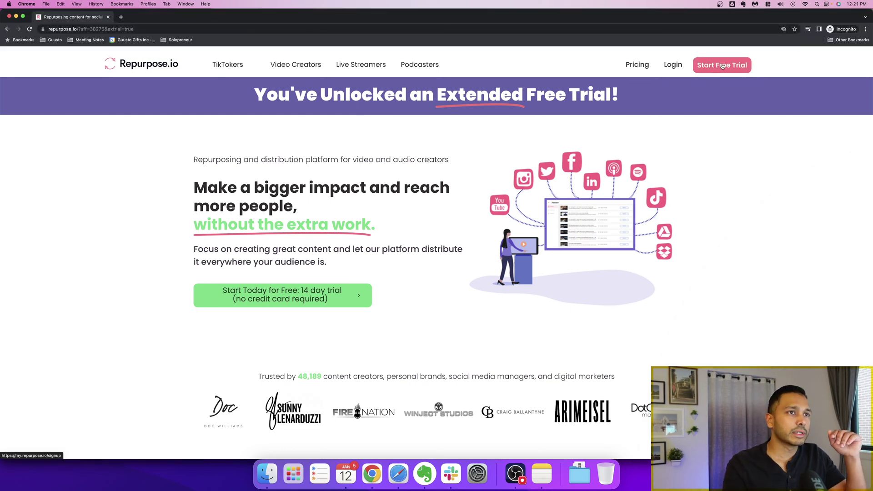
click(722, 66)
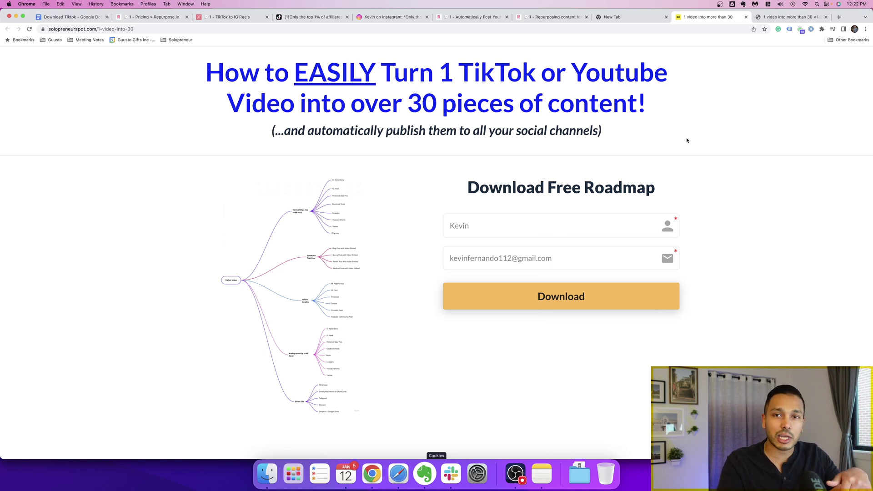
- Switch to the downloaded roadmap PDF and scroll to the page 2 mind map
key(ctrl+Tab)
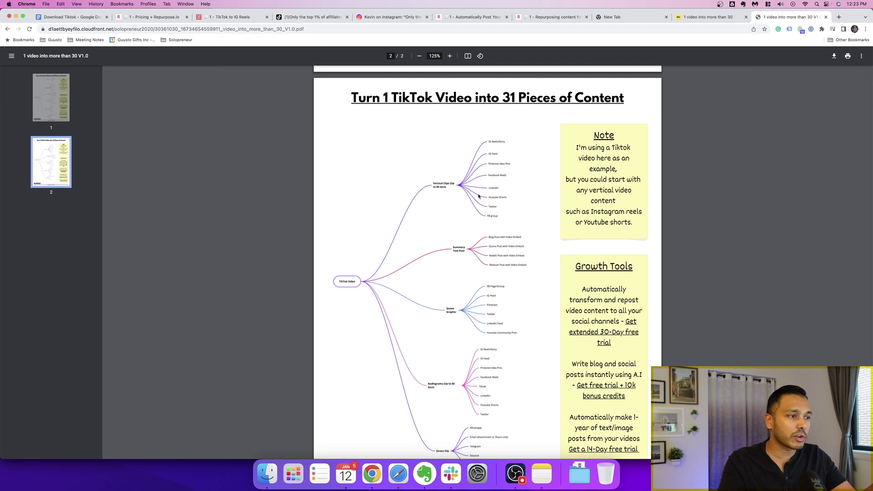
scroll(456, 341, down, 2)
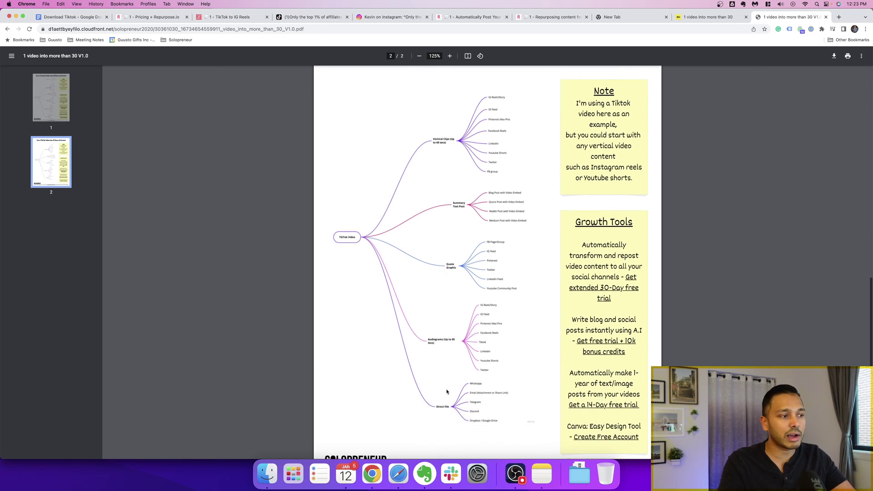